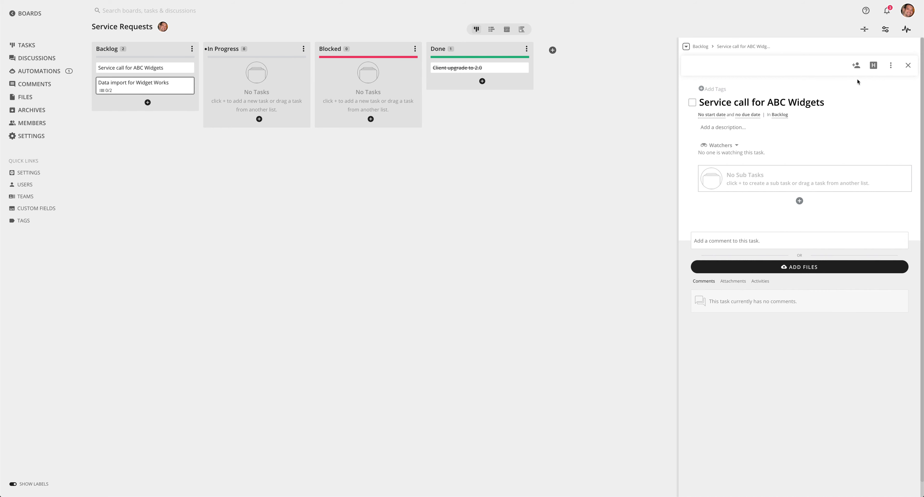
Mirror the "Service call for ABC Widgets" task to the bottom of the Backlog list on the Field Team board
click(890, 69)
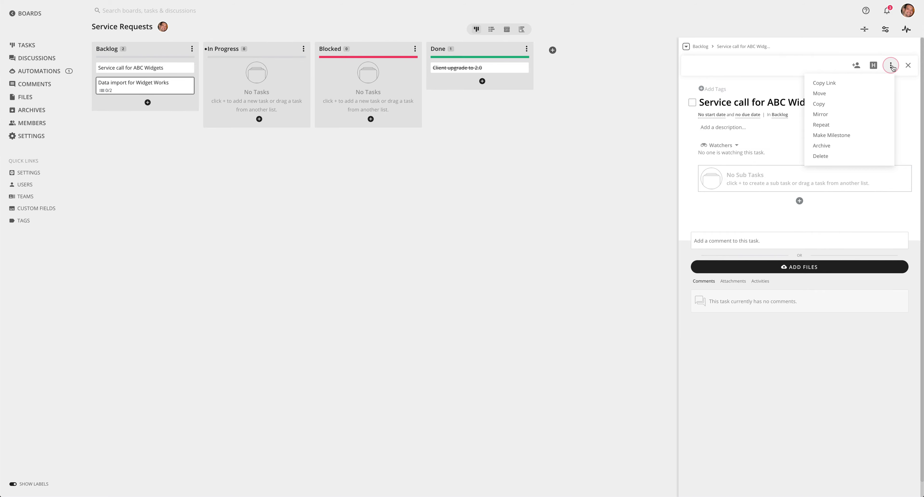
click(825, 115)
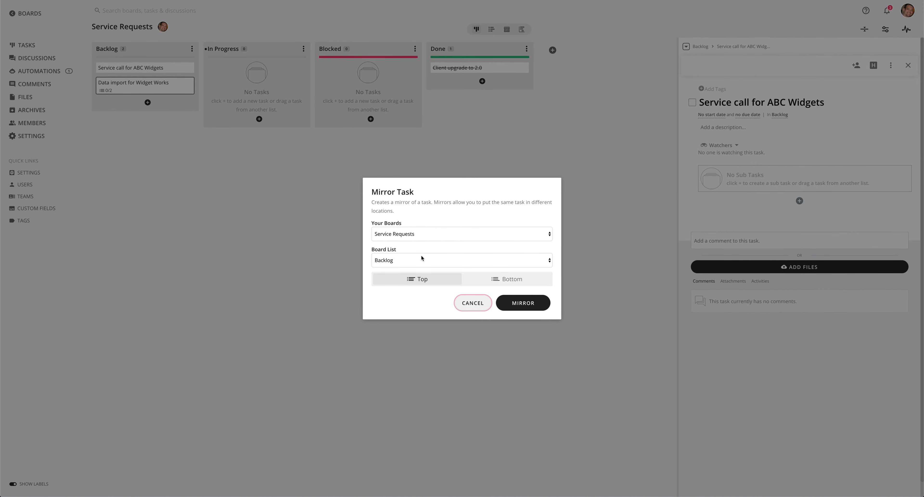
click(412, 234)
click(398, 186)
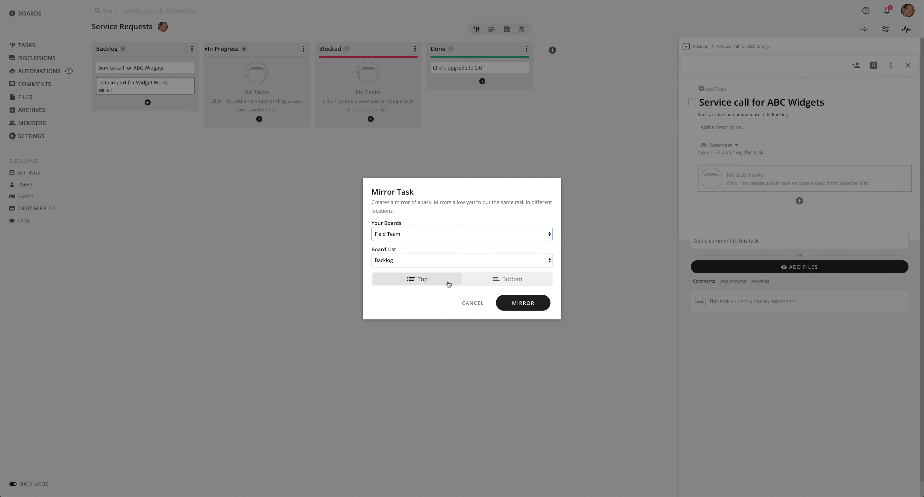
click(493, 282)
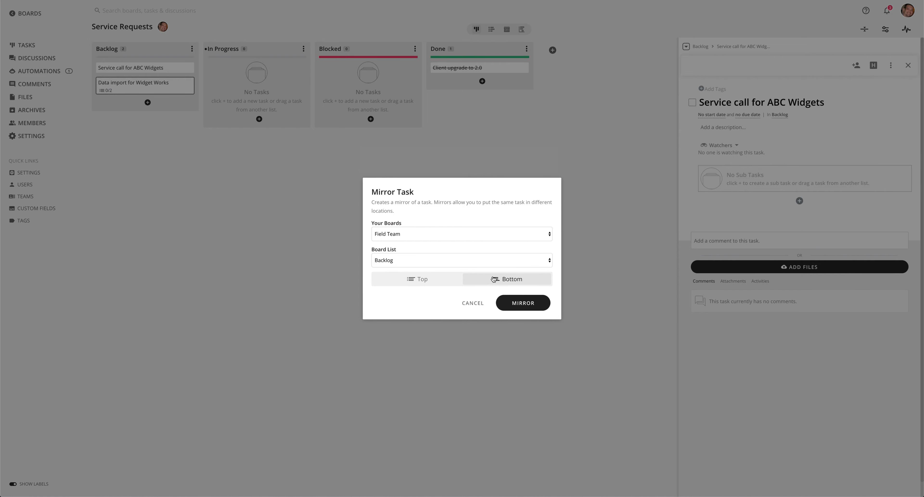
click(532, 307)
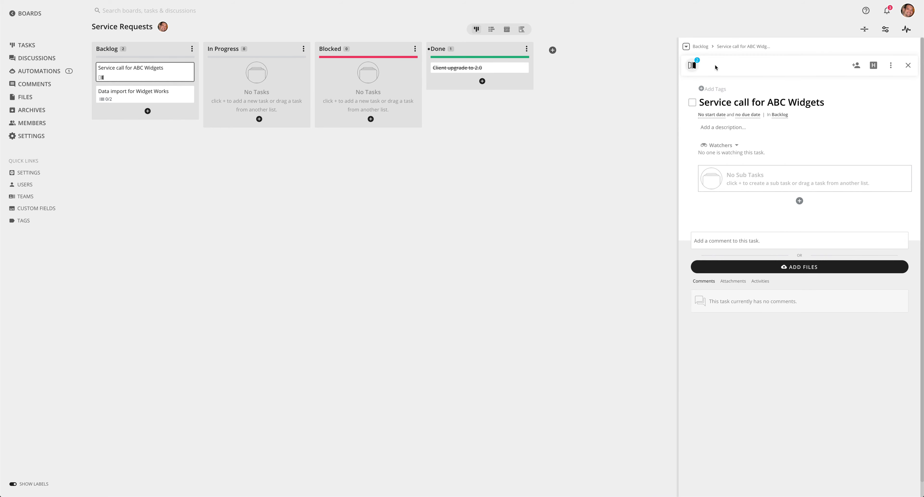
View the task's mirror on the Field Team board, and return to its mirror on the Service Requests board
click(689, 67)
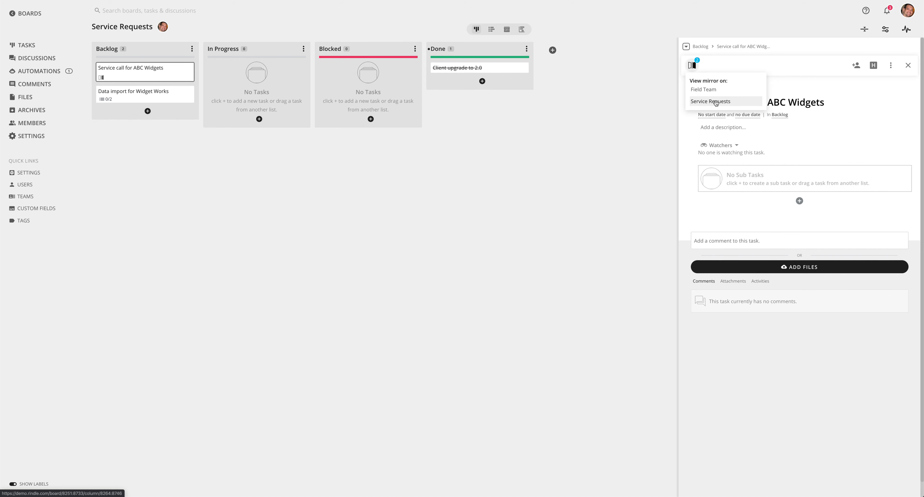
click(703, 90)
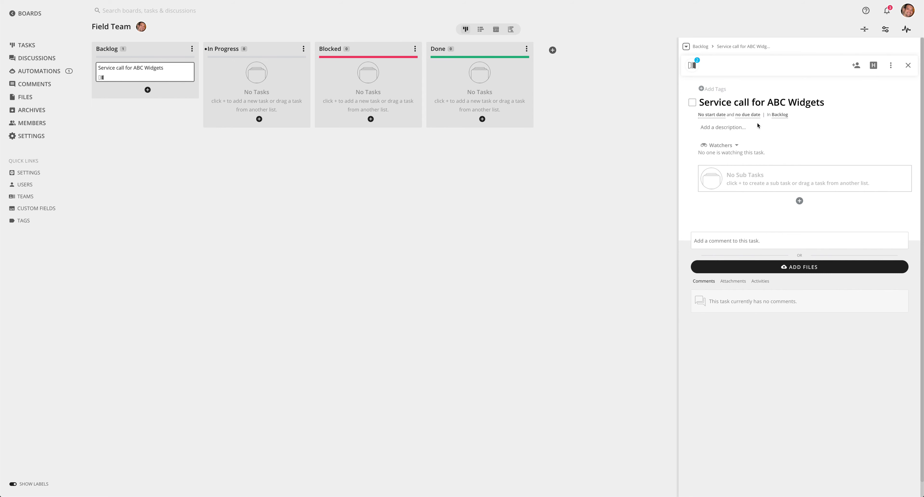
click(691, 66)
click(704, 101)
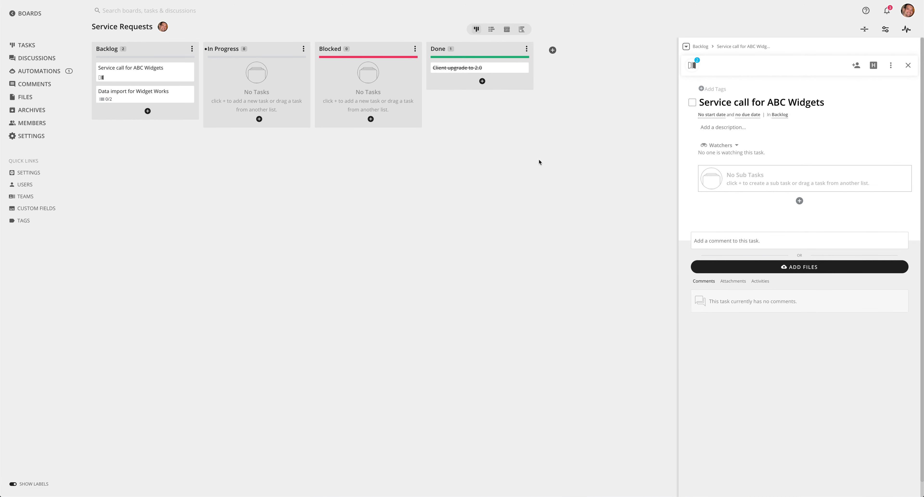
Mirror the "Get source data file" sub task of "Data import for Widget Works" to the top of Service Requests' In Progress list
click(149, 95)
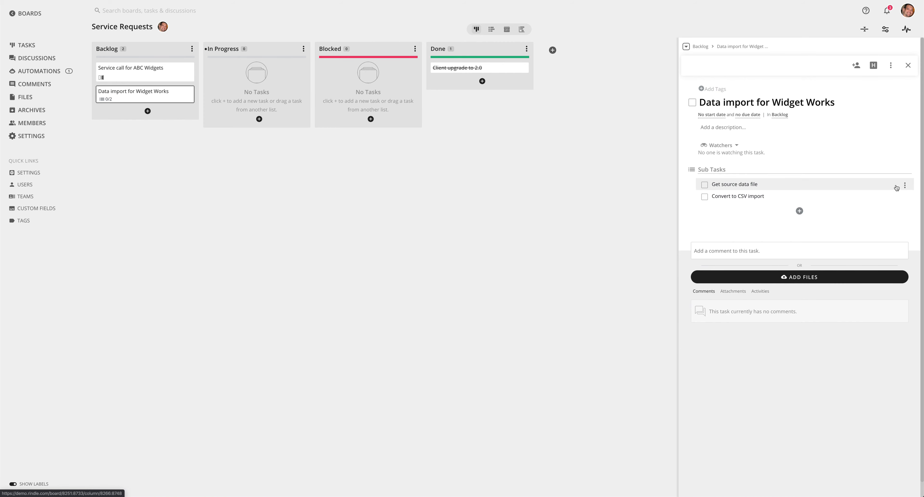
click(904, 186)
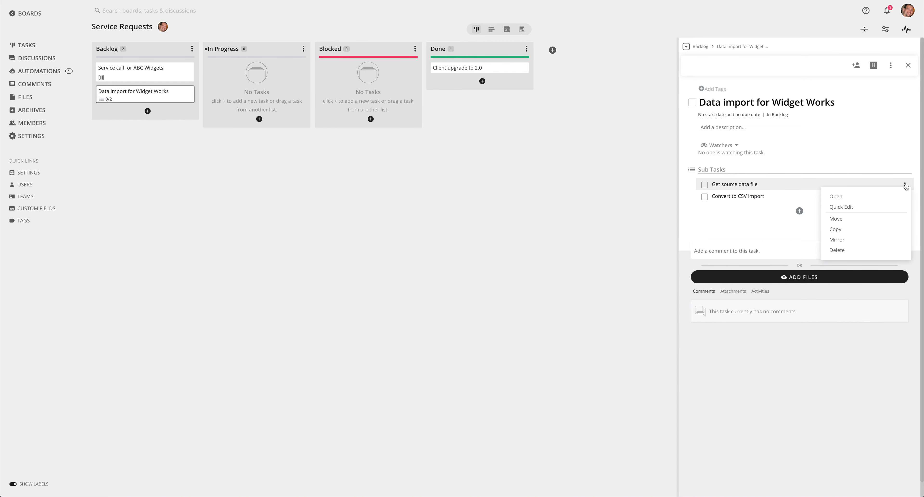
click(838, 241)
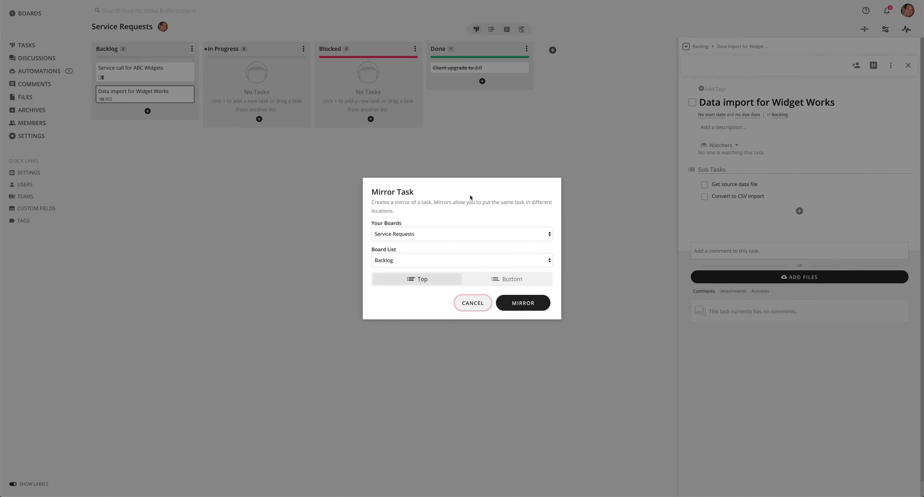
click(386, 255)
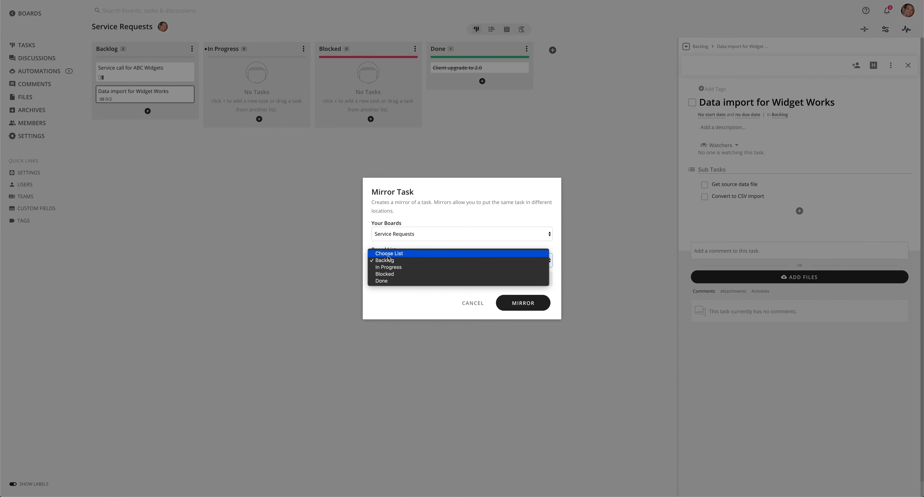
click(384, 266)
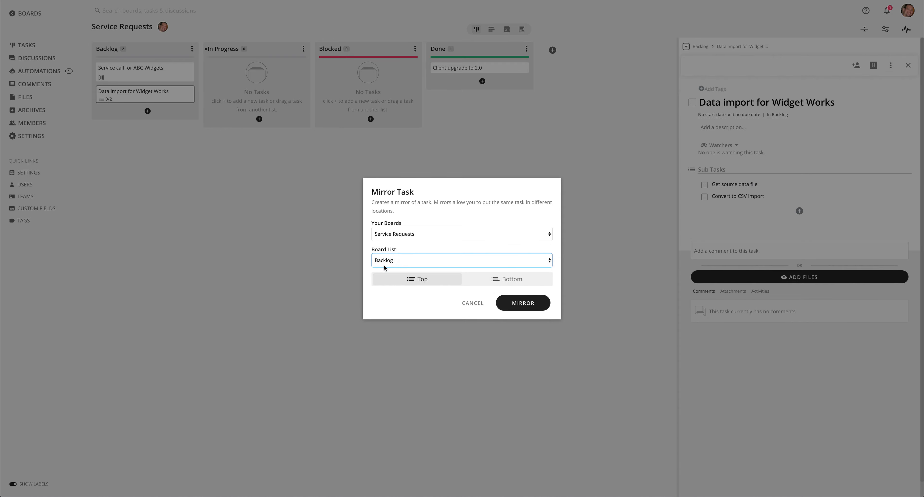
click(526, 304)
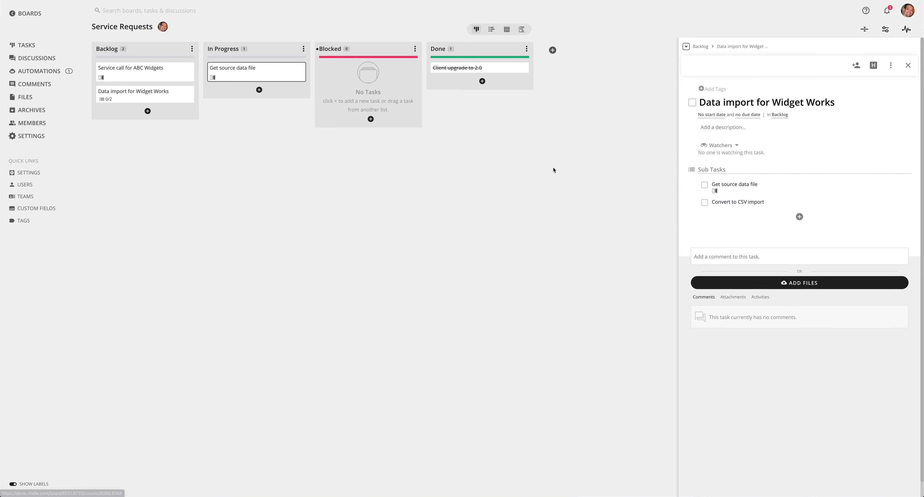
Move the mirrored "Get source data file" card to Done, and check the sub task's mirror locations before closing it
drag(239, 73, 463, 75)
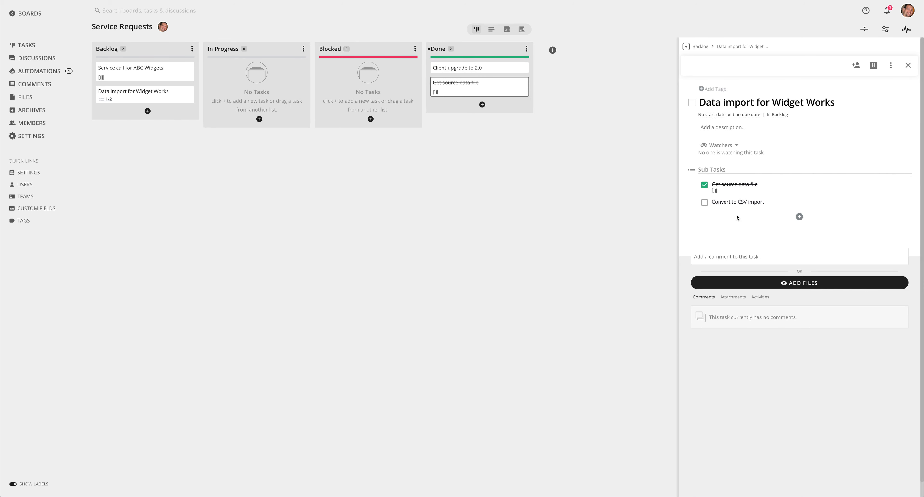
click(737, 187)
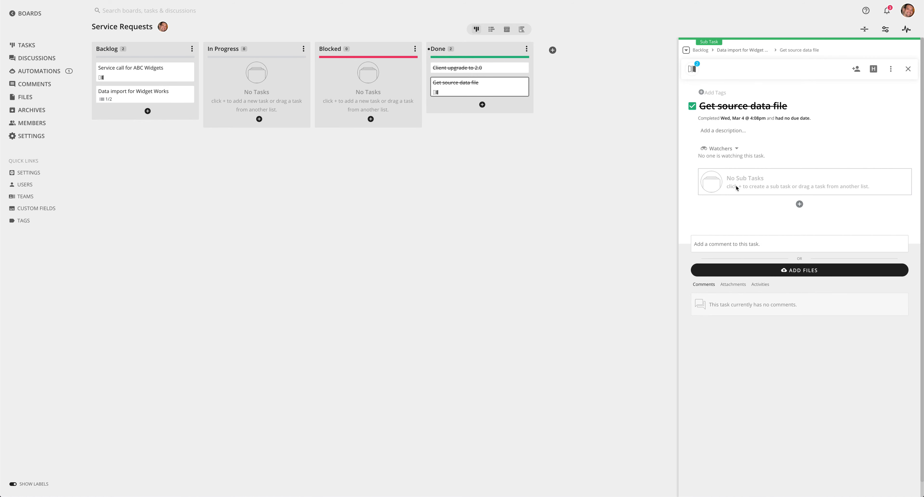
click(692, 71)
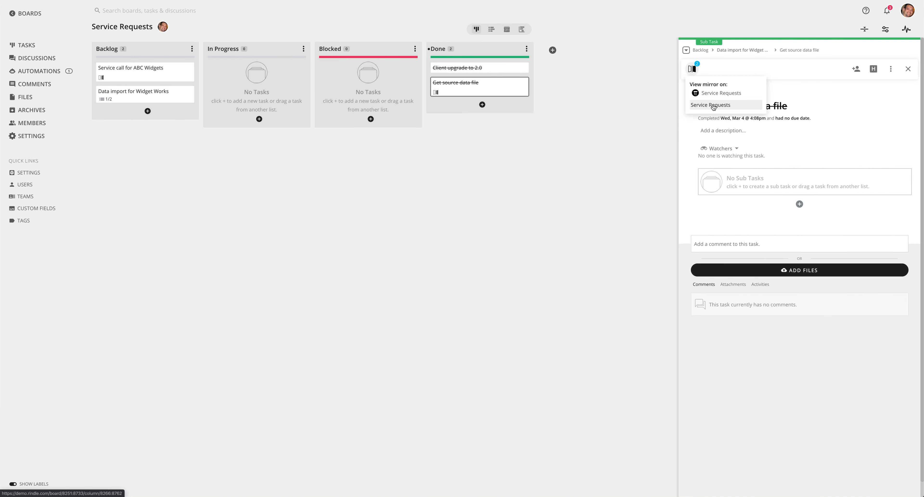
click(907, 68)
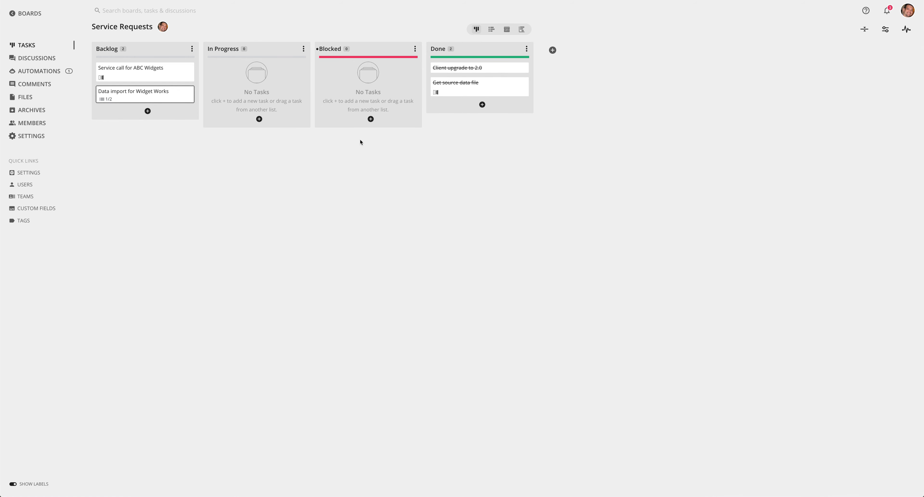
Create an automation rule on the Service Requests board, triggered by Moved Or Added Task for the In Progress list
click(50, 71)
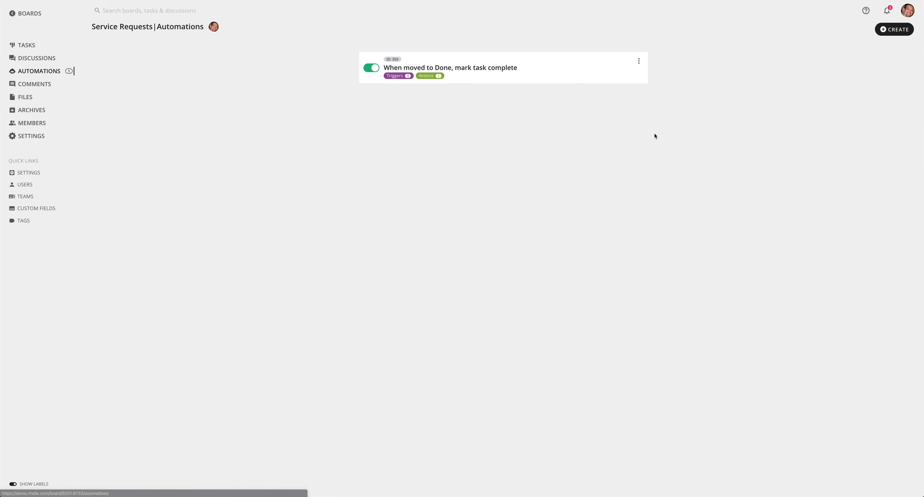
click(889, 32)
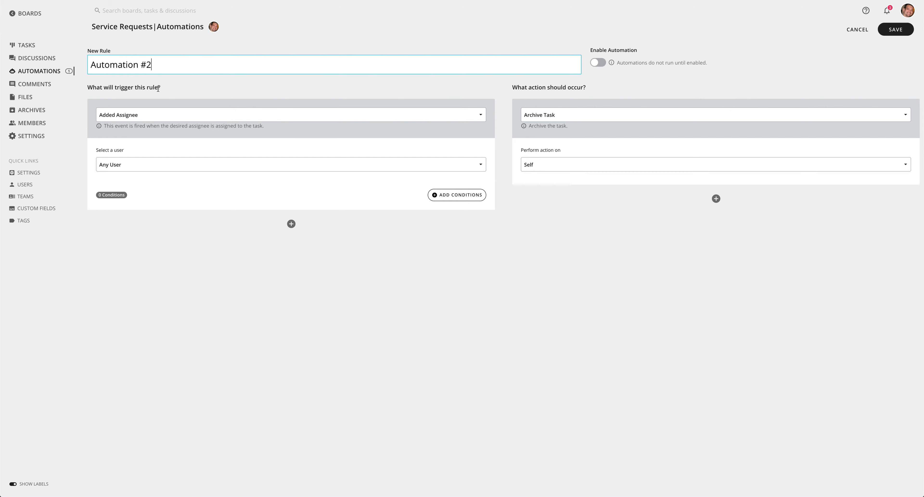
click(123, 114)
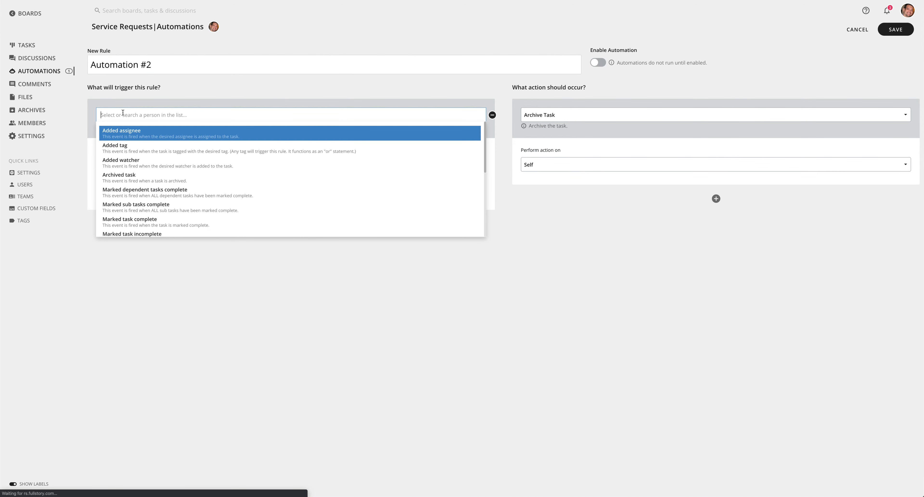
text(moved)
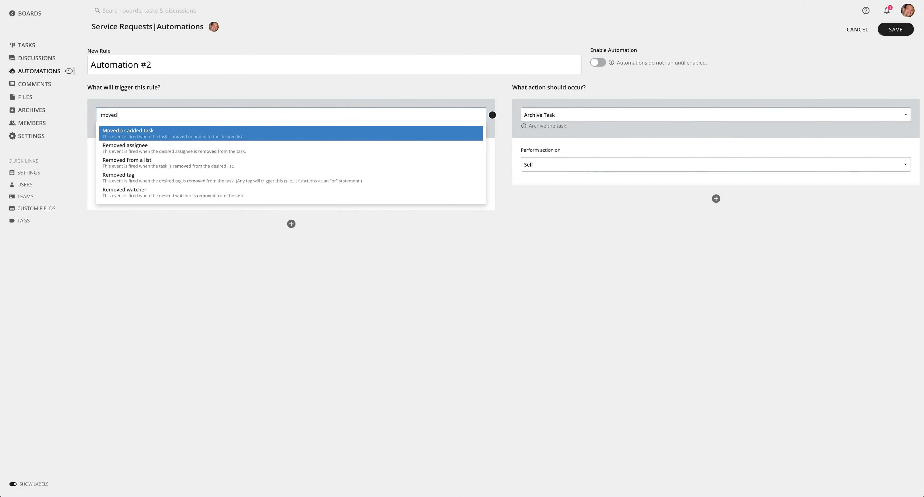
click(122, 135)
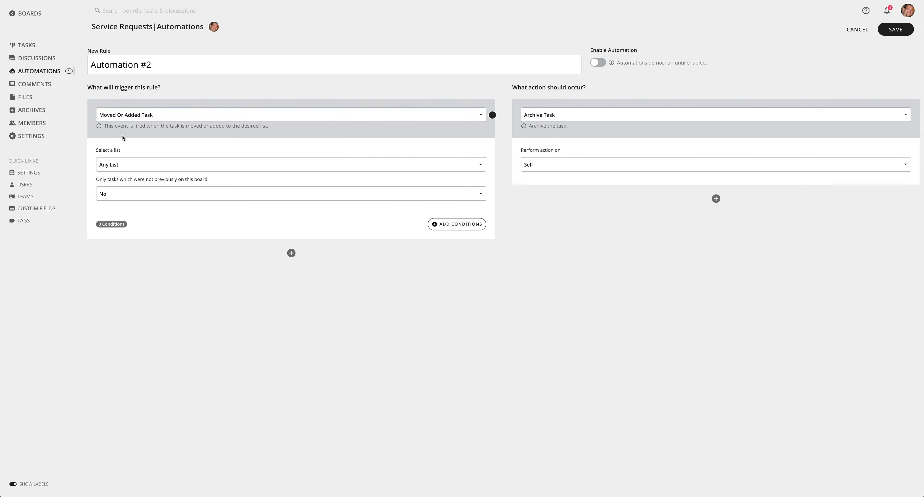
click(121, 167)
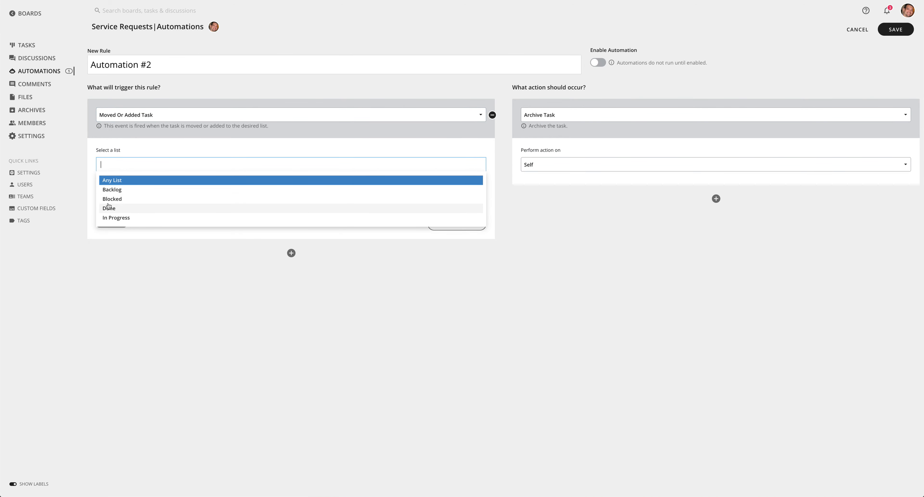
click(108, 217)
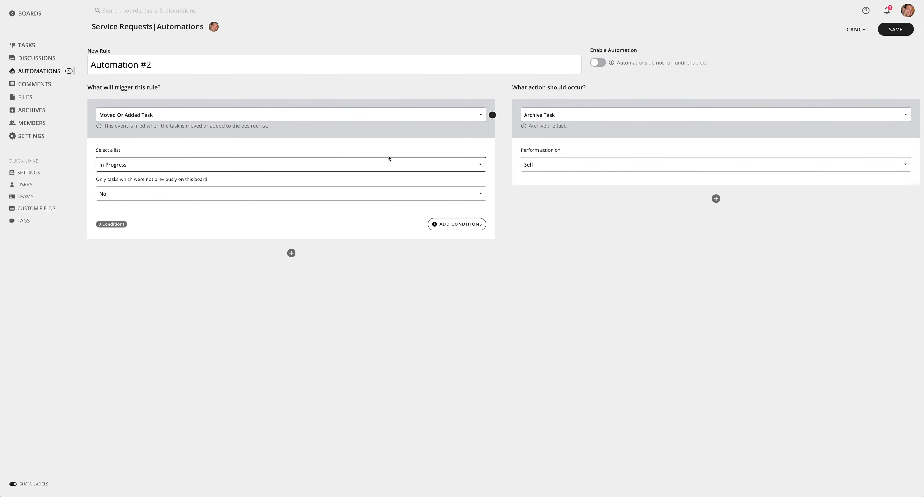
Set the rule's action to Add Mirror at the Bottom of the Field Team board's Backlog list, and save the rule enabled
click(539, 115)
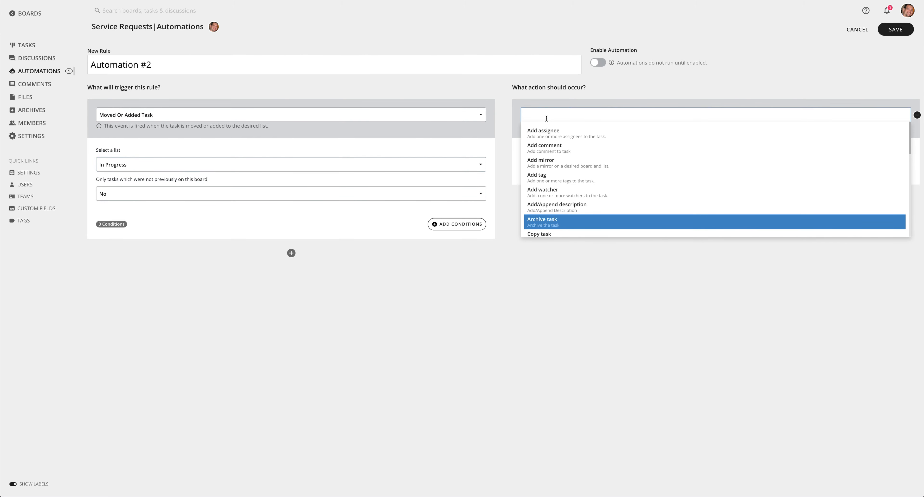
text(mirro)
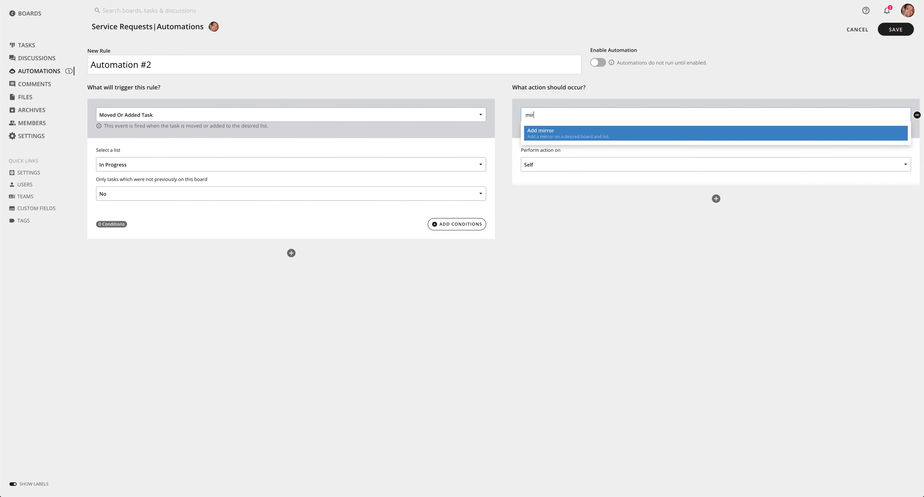
click(549, 135)
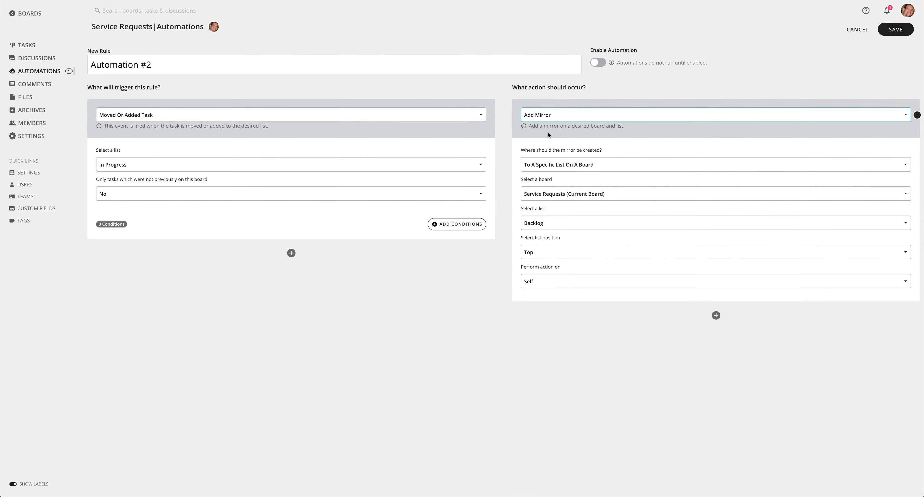
click(544, 194)
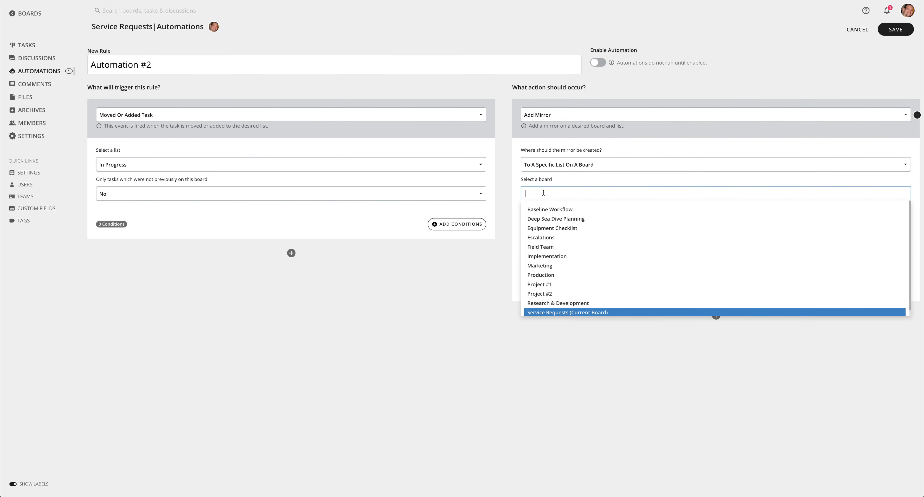
click(541, 247)
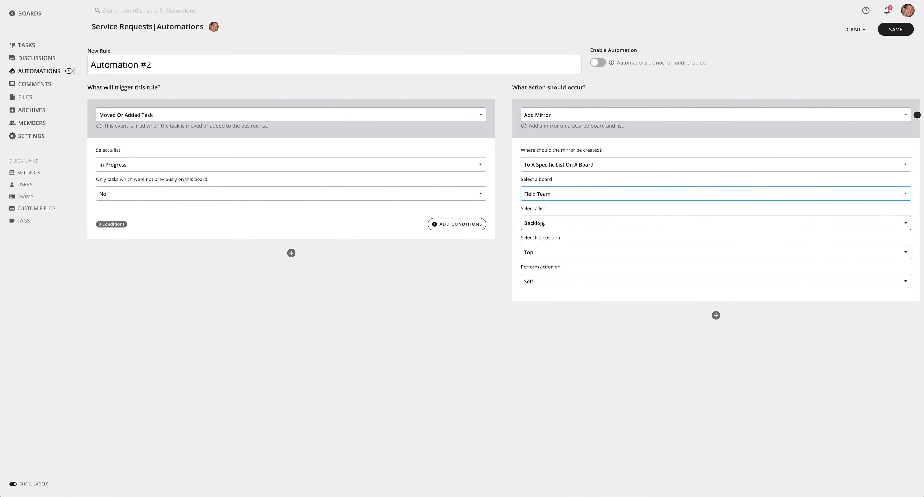
click(537, 252)
click(535, 271)
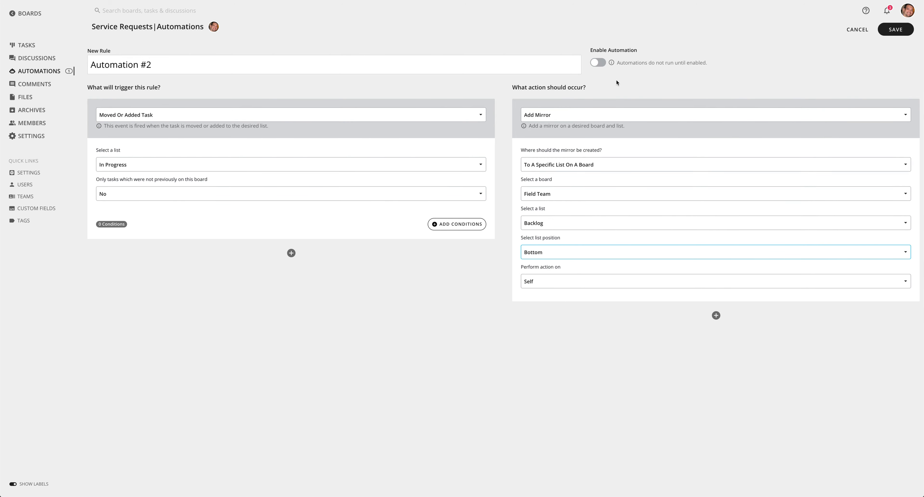
click(600, 65)
click(893, 31)
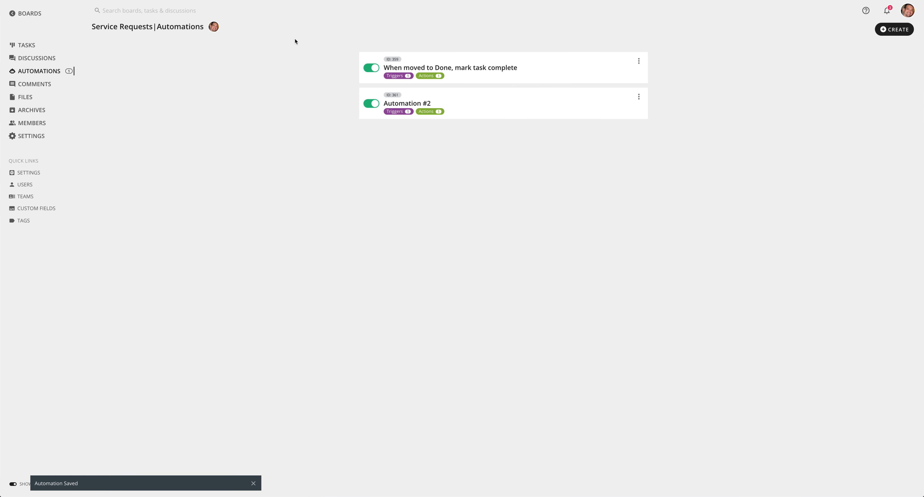
Add a task named "Test" to the Backlog list of the Service Requests board
click(31, 46)
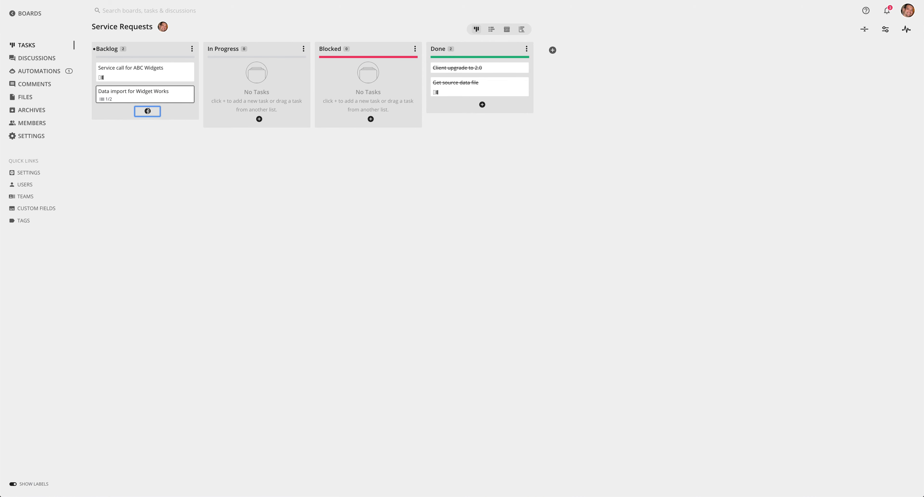
click(148, 111)
text(Test)
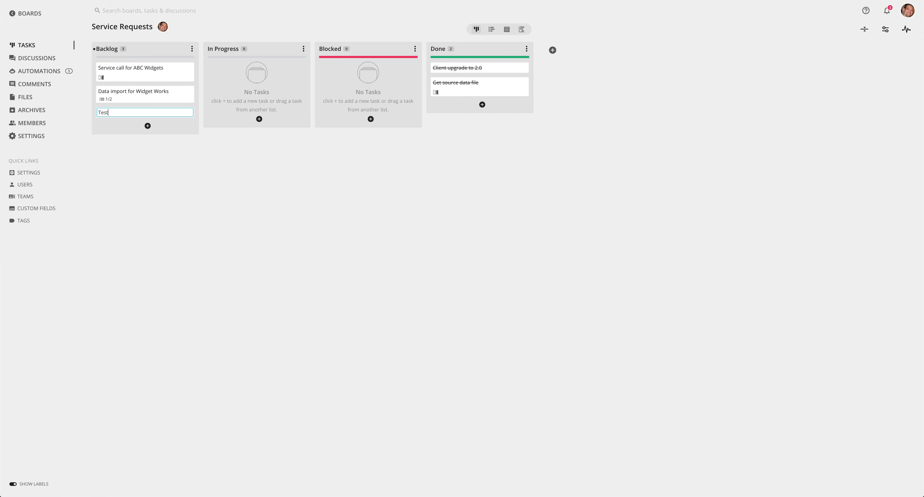
key(Return)
click(139, 150)
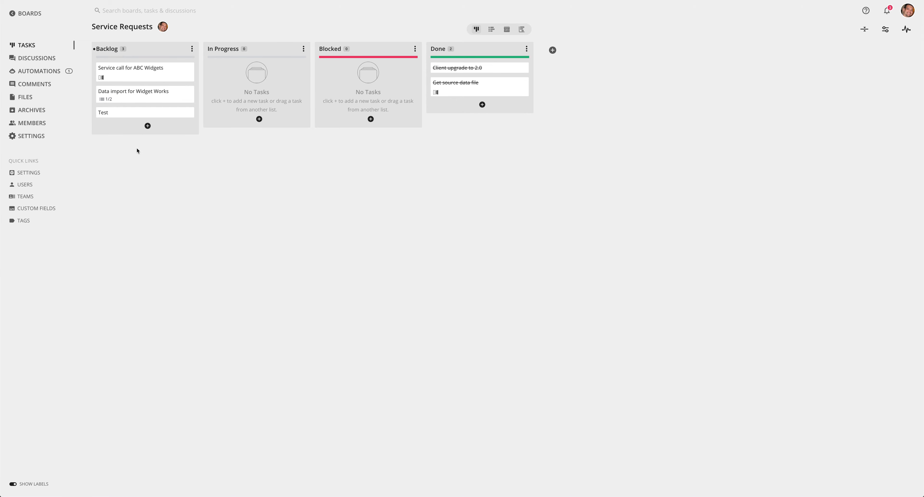
Move the "Test" task to In Progress, and check which boards it is mirrored on
drag(126, 114, 249, 76)
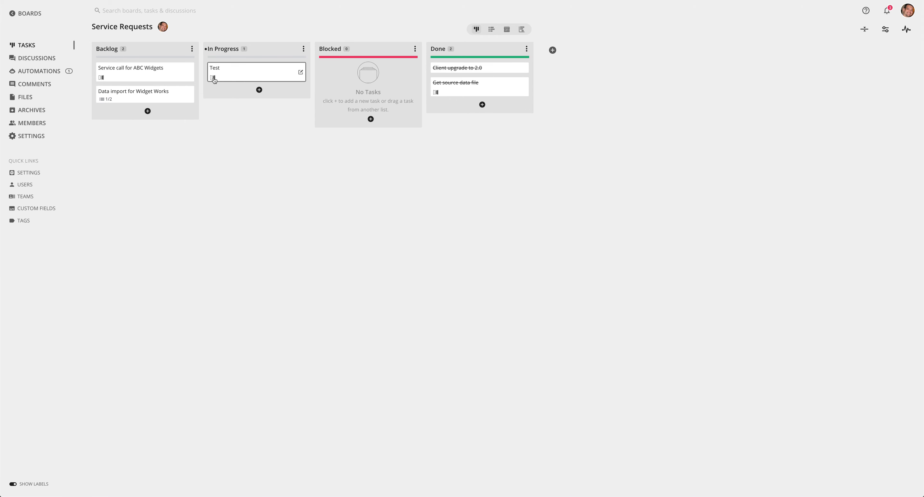
click(254, 71)
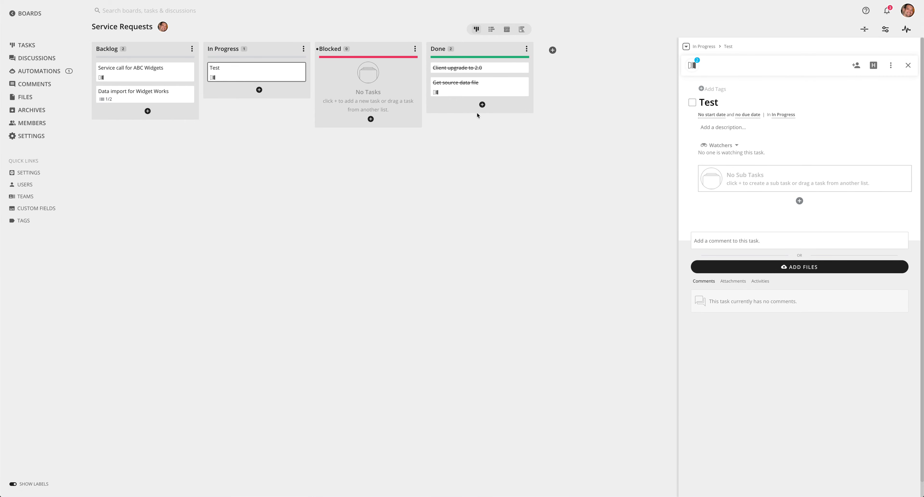
click(692, 65)
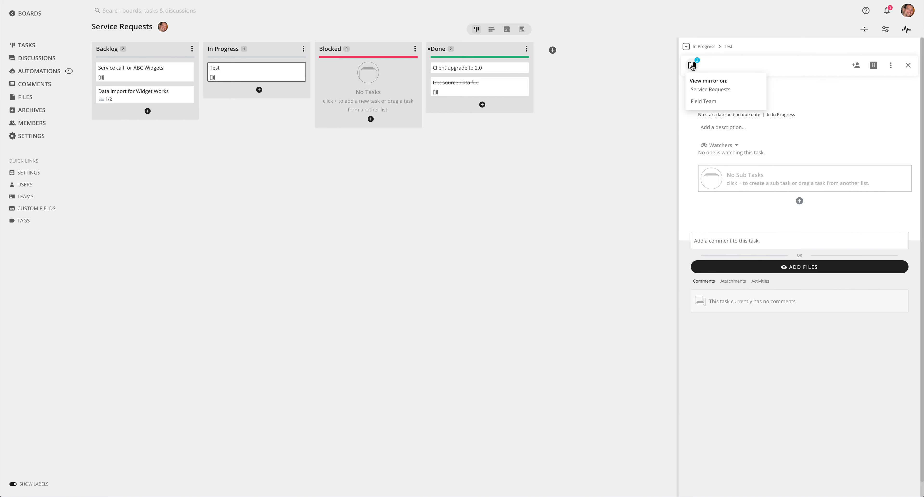